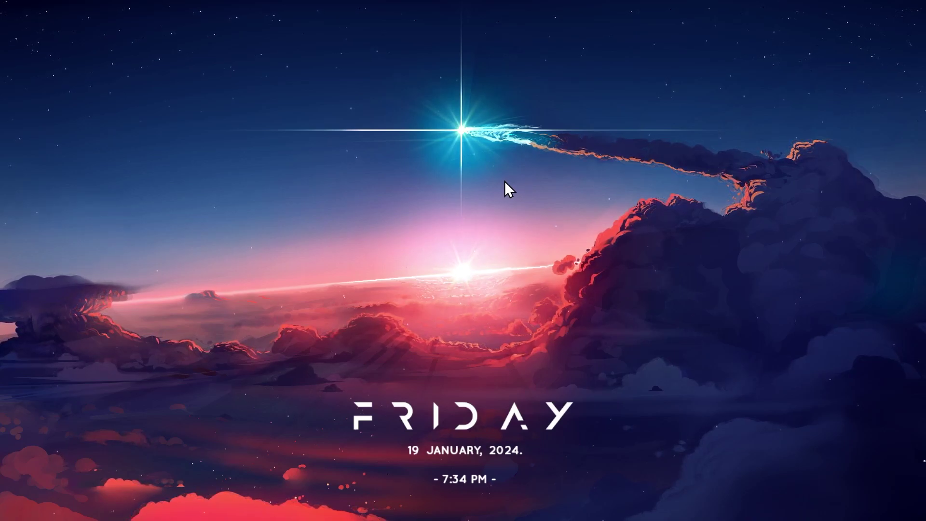
# - Launch Task Manager from the taskbar menu, then close it again
pyautogui.rightClick(130, 508)
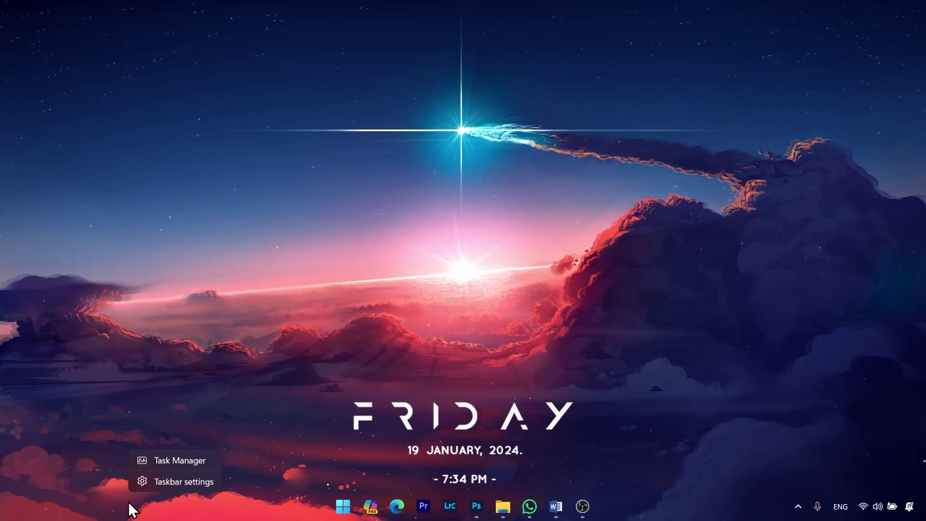
pyautogui.click(185, 463)
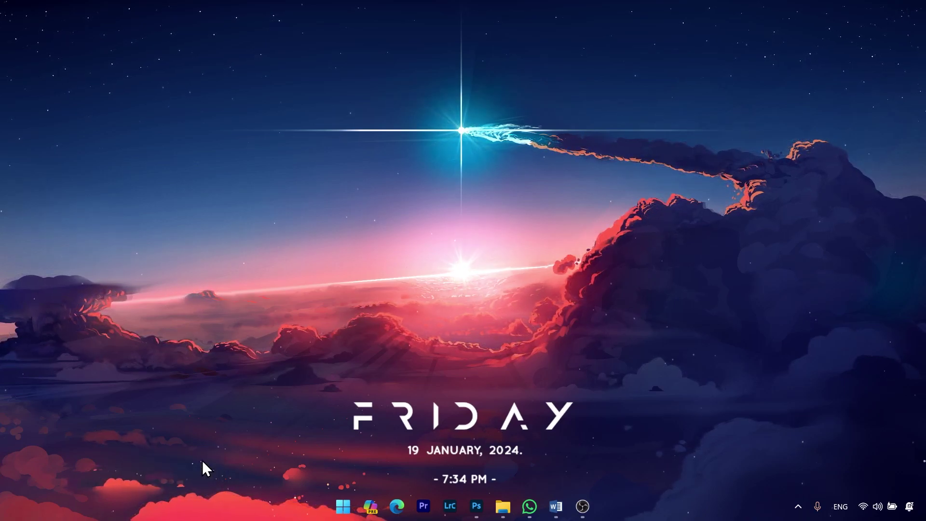
pyautogui.click(802, 85)
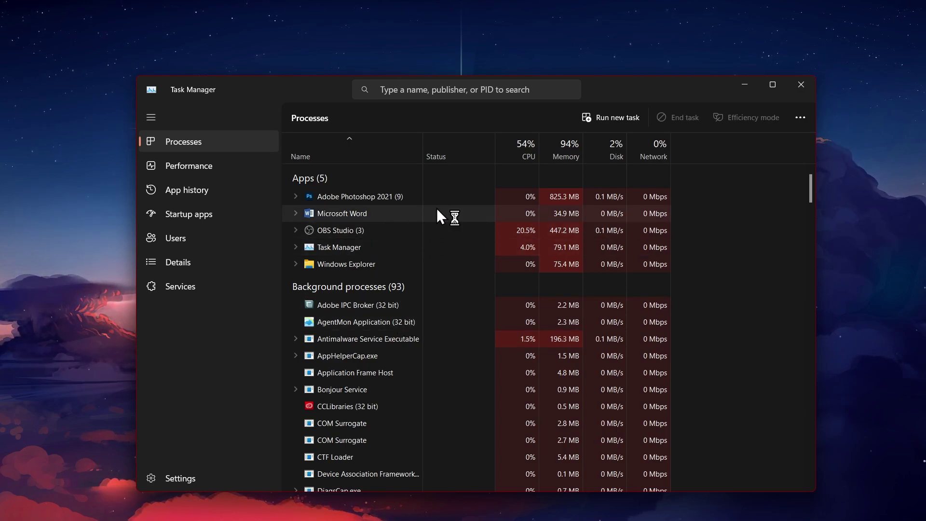
# - End the Adobe Photoshop 2021 task and the Adobe IPC Broker background process
pyautogui.rightClick(361, 197)
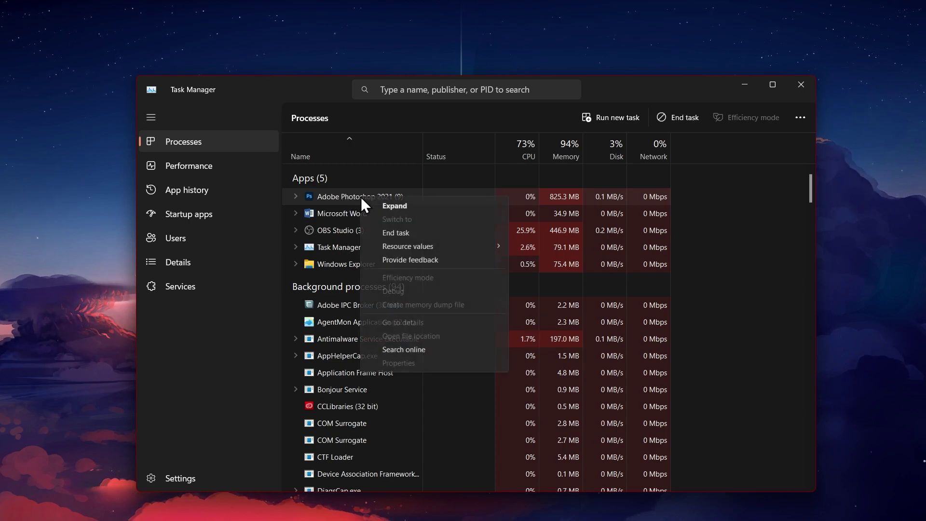
pyautogui.click(416, 234)
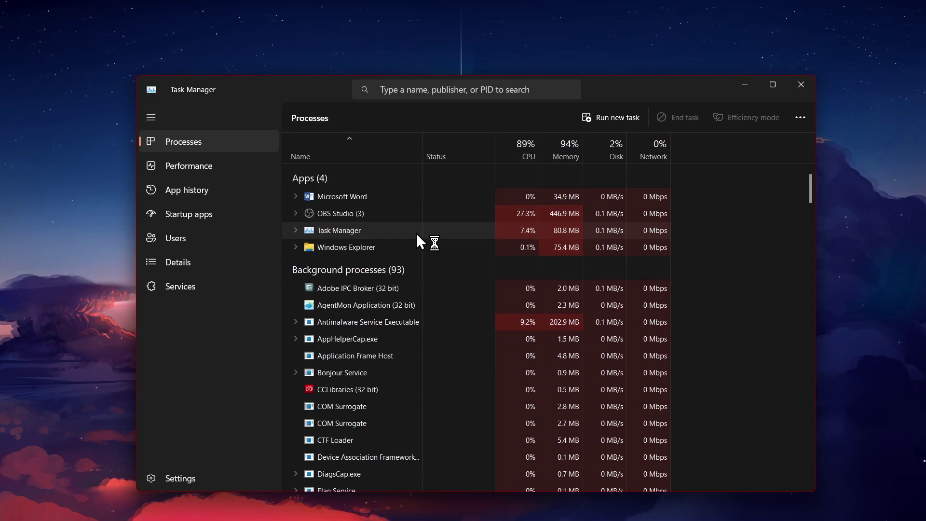
pyautogui.rightClick(344, 287)
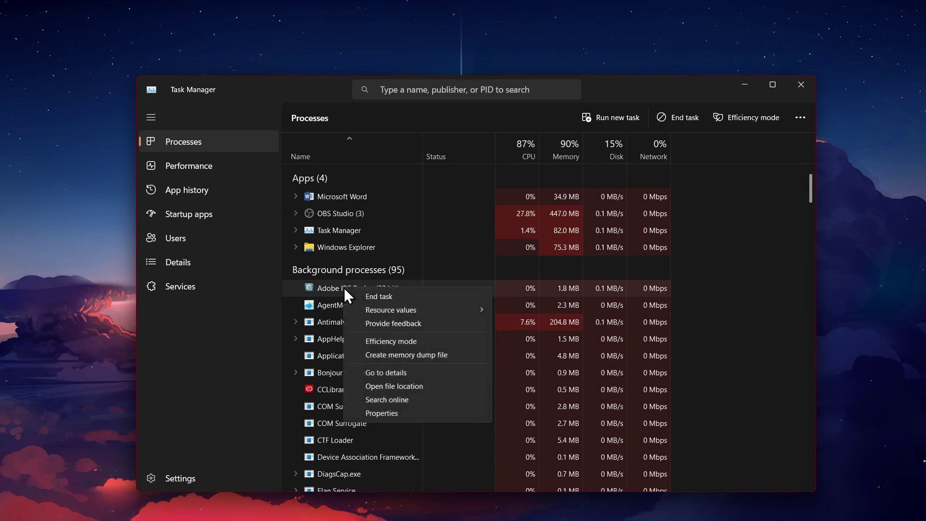
pyautogui.click(385, 295)
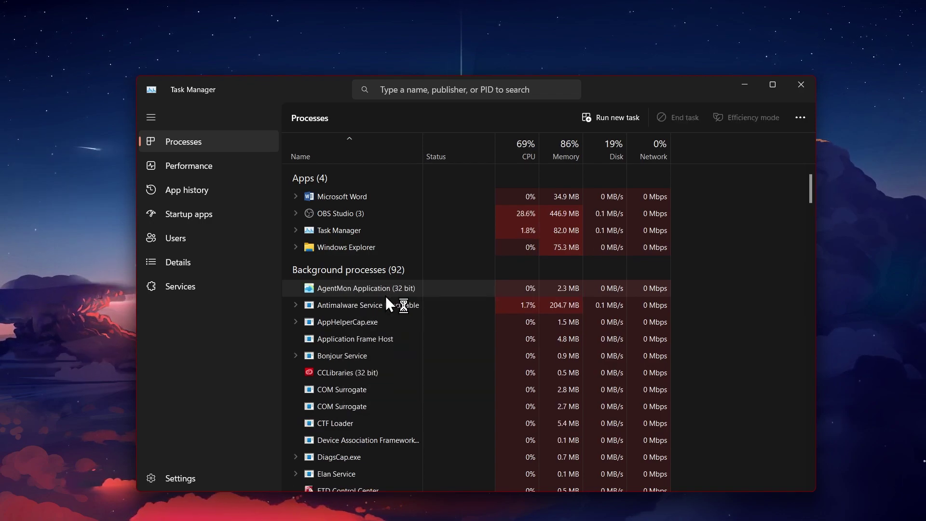
pyautogui.scroll(-2, 386, 297)
pyautogui.scroll(-1, 386, 296)
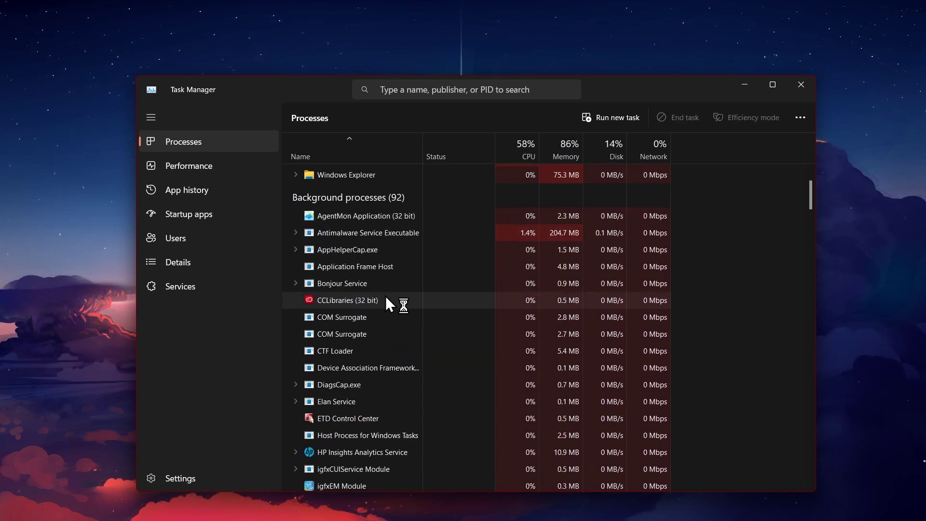
pyautogui.scroll(-3, 386, 296)
pyautogui.scroll(-3, 386, 296)
pyautogui.scroll(-2, 386, 296)
pyautogui.scroll(-2, 386, 296)
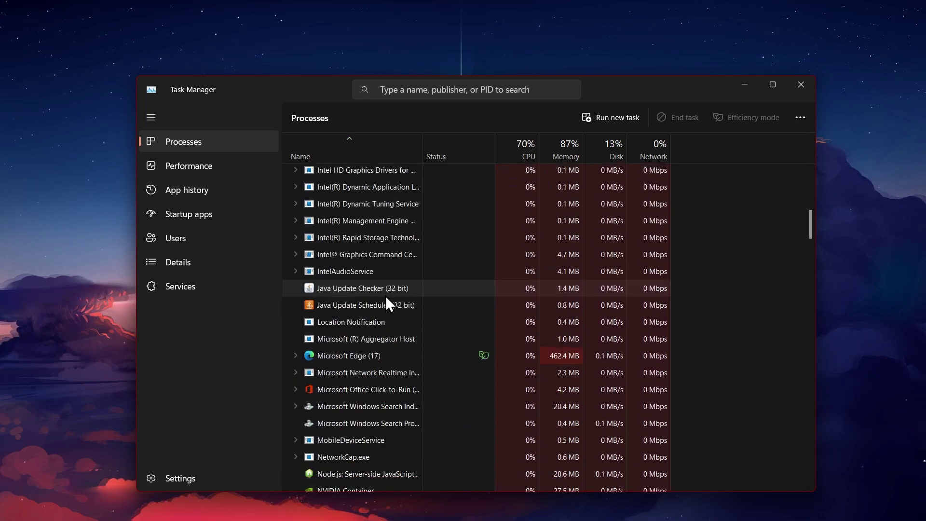
pyautogui.scroll(-2, 386, 296)
pyautogui.scroll(-1, 386, 297)
pyautogui.scroll(-1, 385, 296)
pyautogui.scroll(-2, 386, 296)
pyautogui.scroll(-2, 386, 296)
pyautogui.scroll(-1, 385, 296)
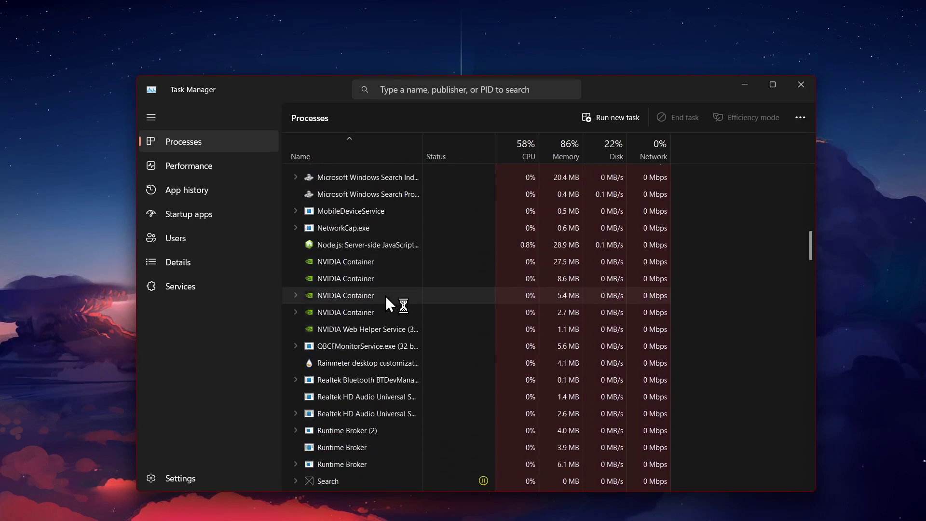
pyautogui.scroll(-2, 386, 296)
pyautogui.scroll(-2, 386, 296)
pyautogui.scroll(-2, 385, 297)
pyautogui.scroll(-1, 385, 296)
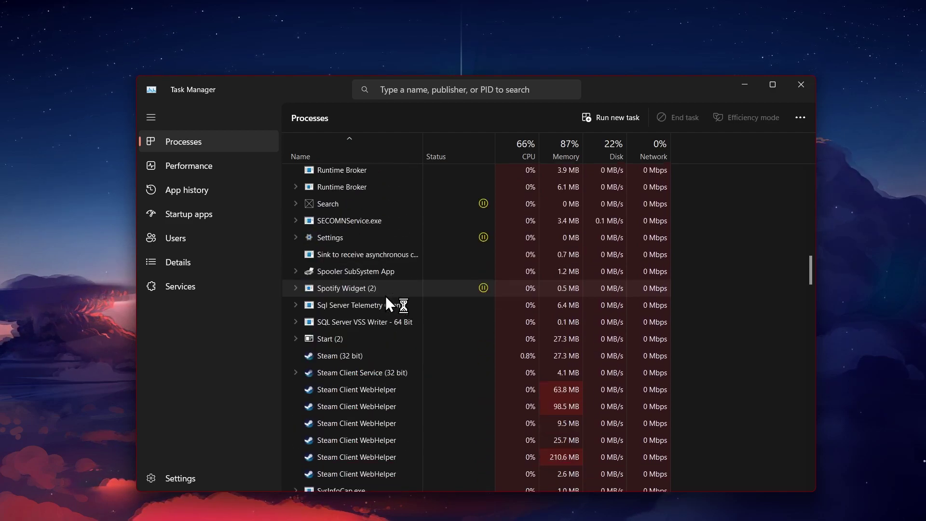
pyautogui.scroll(-2, 385, 296)
pyautogui.scroll(-4, 386, 296)
pyautogui.scroll(-1, 386, 296)
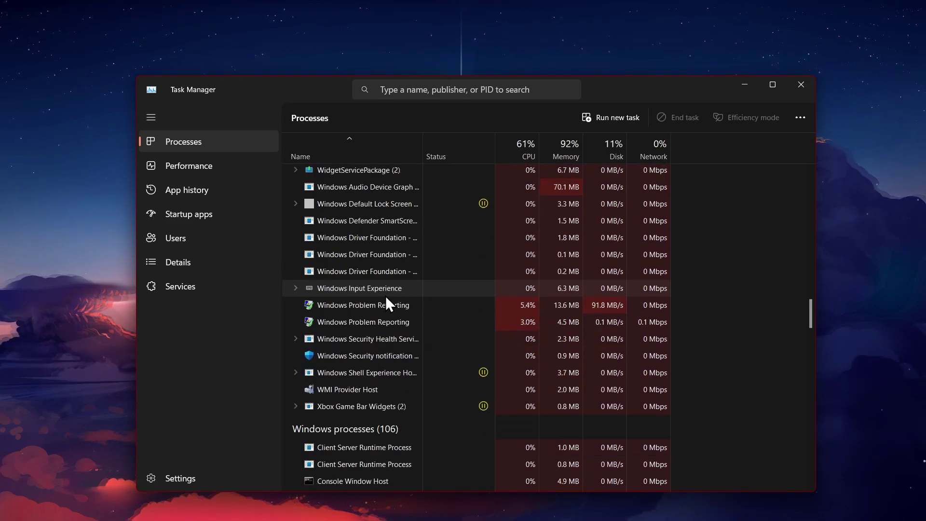
# - Close Task Manager after reviewing the background processes
pyautogui.click(801, 86)
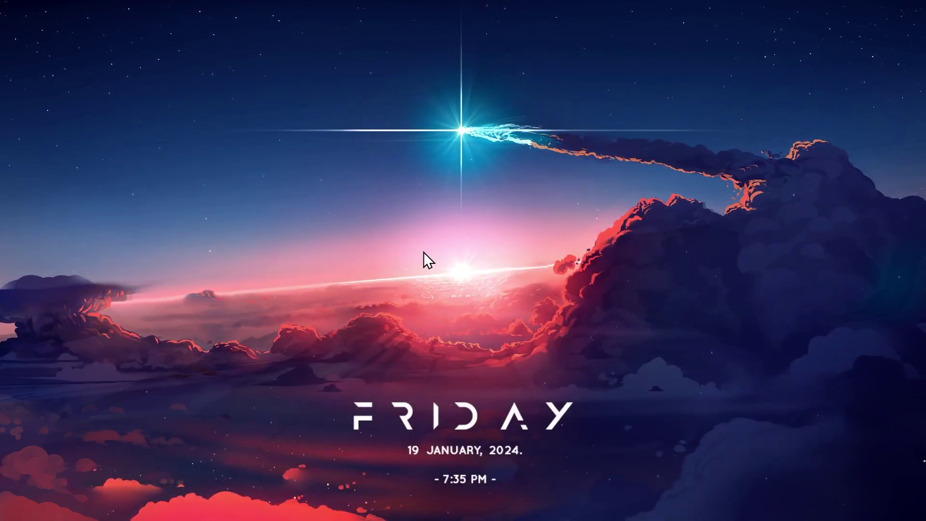
pyautogui.moveTo(396, 515)
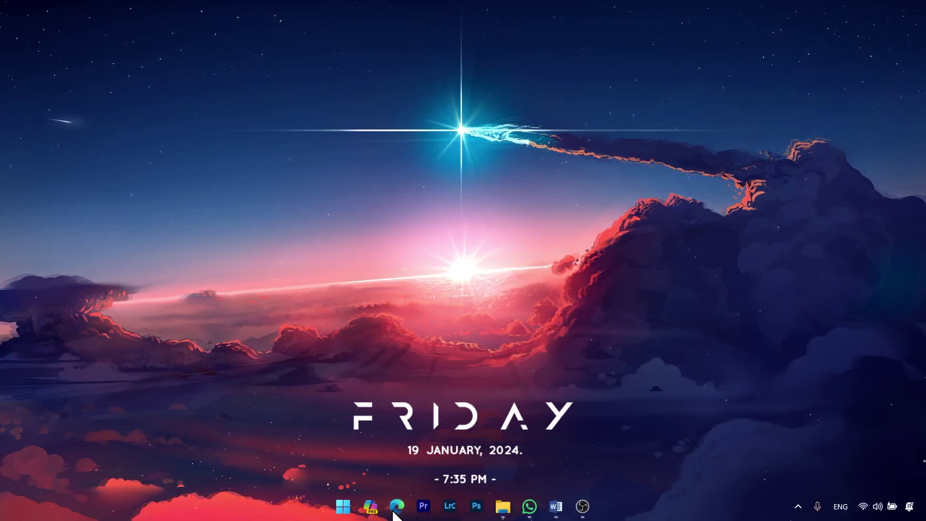
# - Run a Bing search for Roshade Roblox in Microsoft Edge
pyautogui.click(396, 507)
pyautogui.write('e')
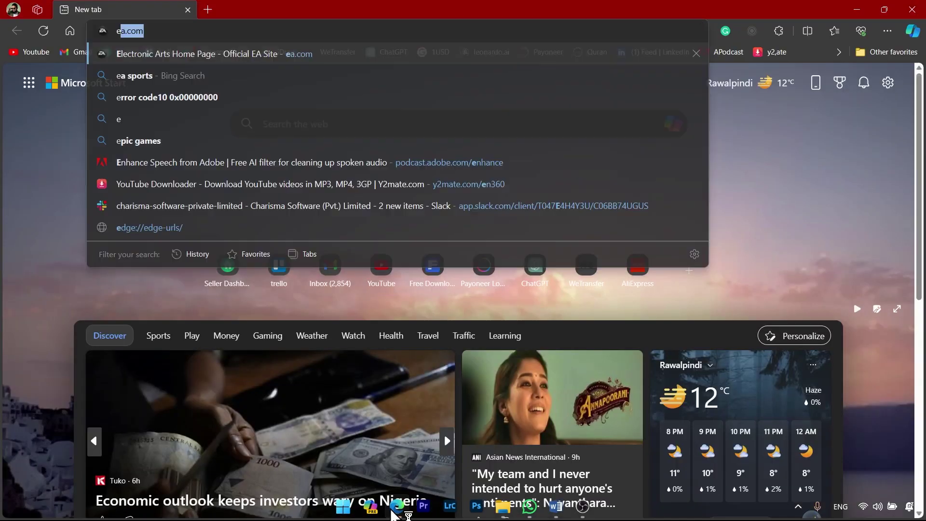
pyautogui.write('oshade rob')
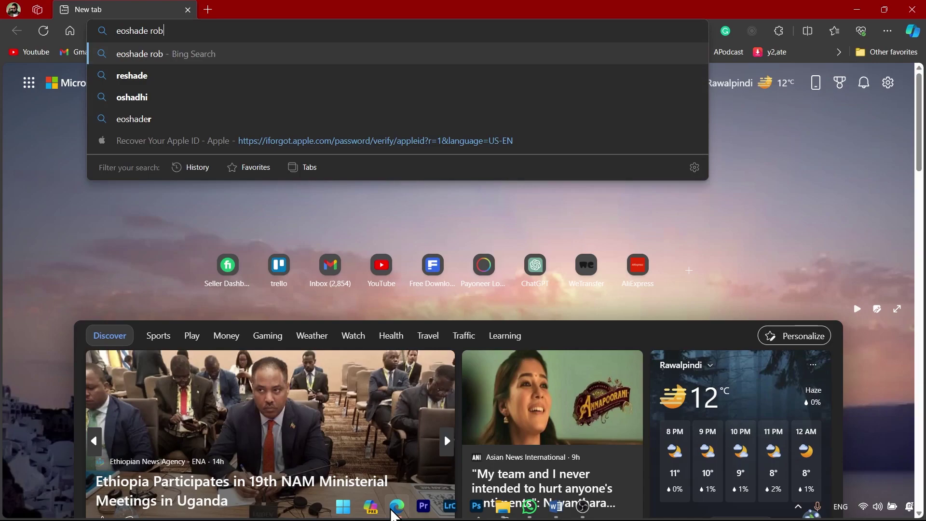
pyautogui.write('x')
pyautogui.press('Return')
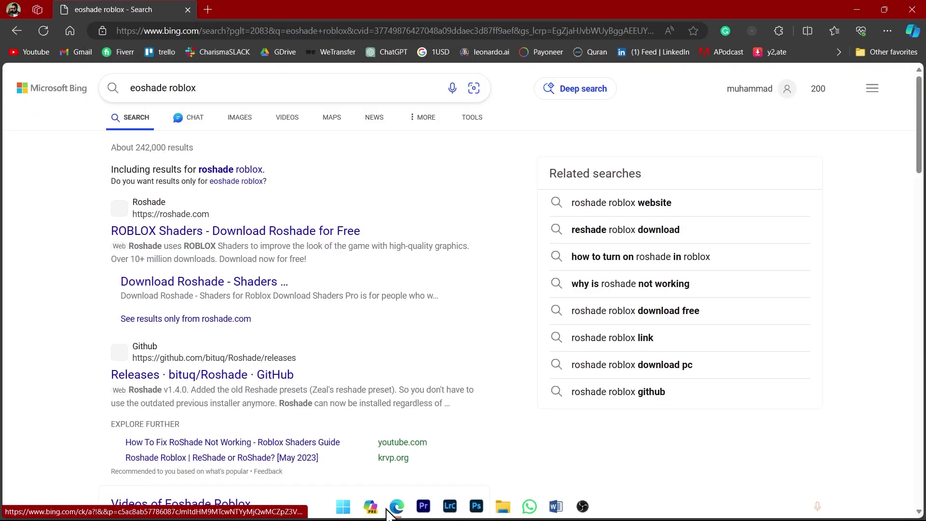
# - Open the roshade.com result and go to its DOWNLOAD ROSHADE page
pyautogui.click(184, 231)
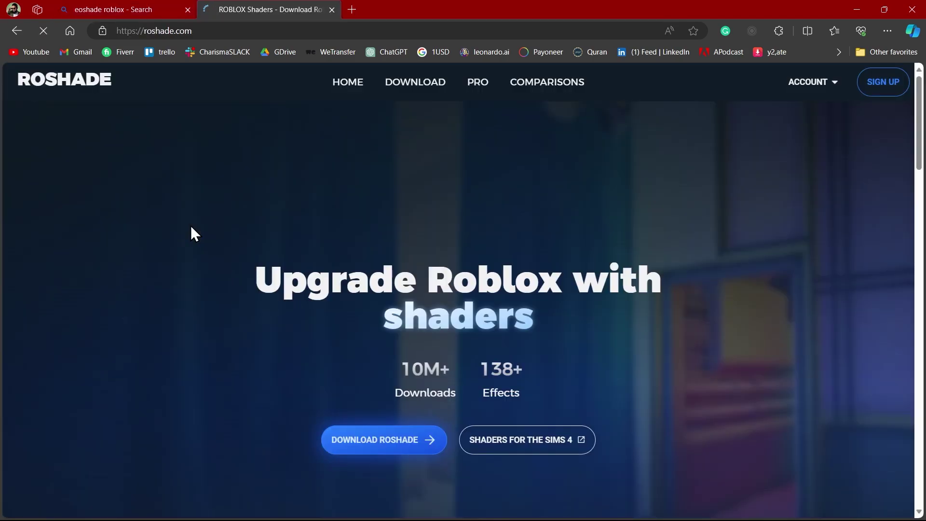
pyautogui.click(404, 450)
pyautogui.scroll(-4, 404, 450)
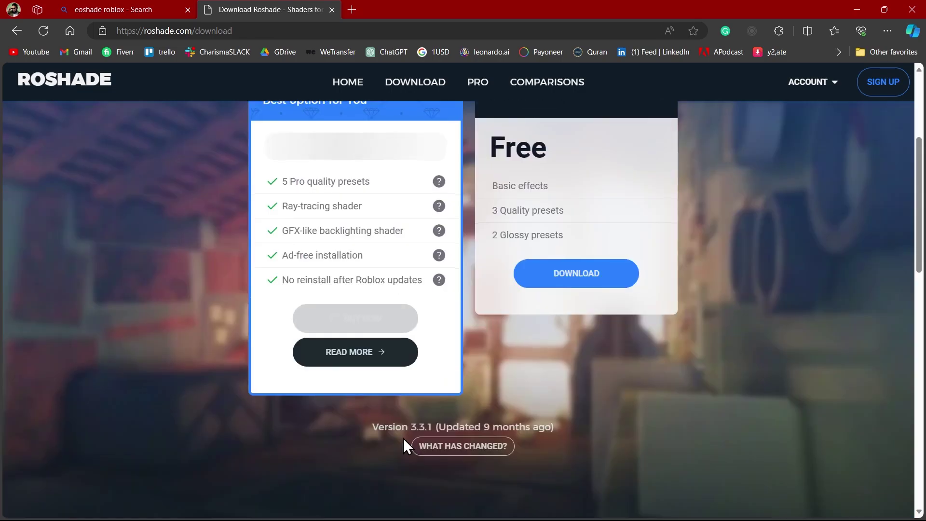
pyautogui.scroll(2, 404, 438)
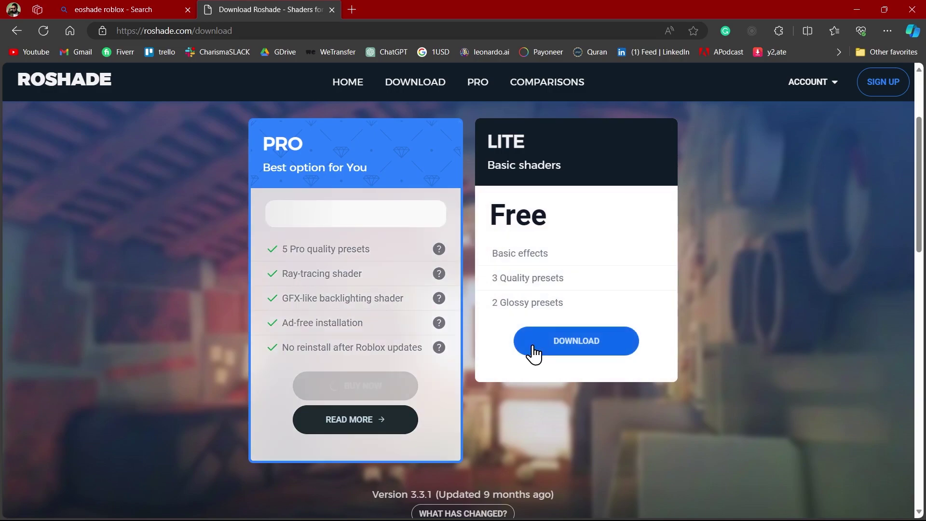
# - Download the free Lite version, accept the ad notice, and close Edge
pyautogui.click(534, 346)
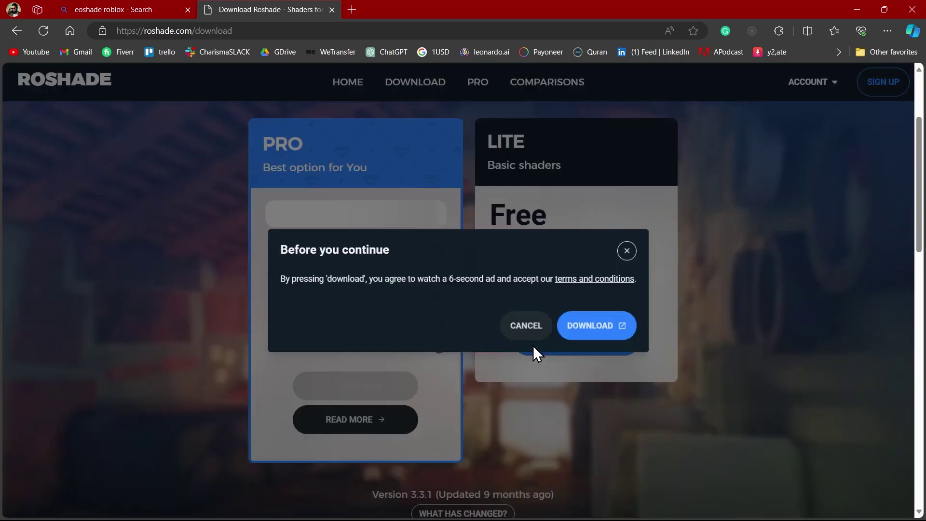
pyautogui.click(600, 326)
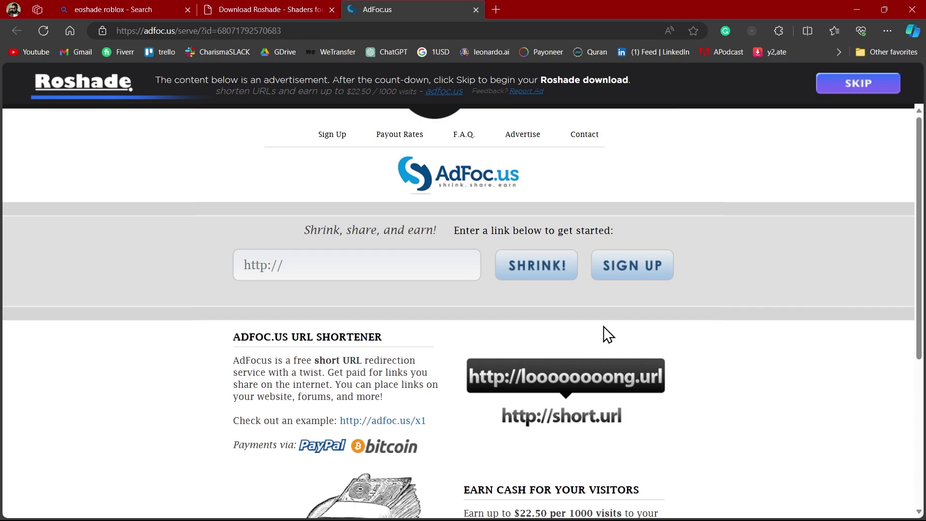
pyautogui.click(912, 9)
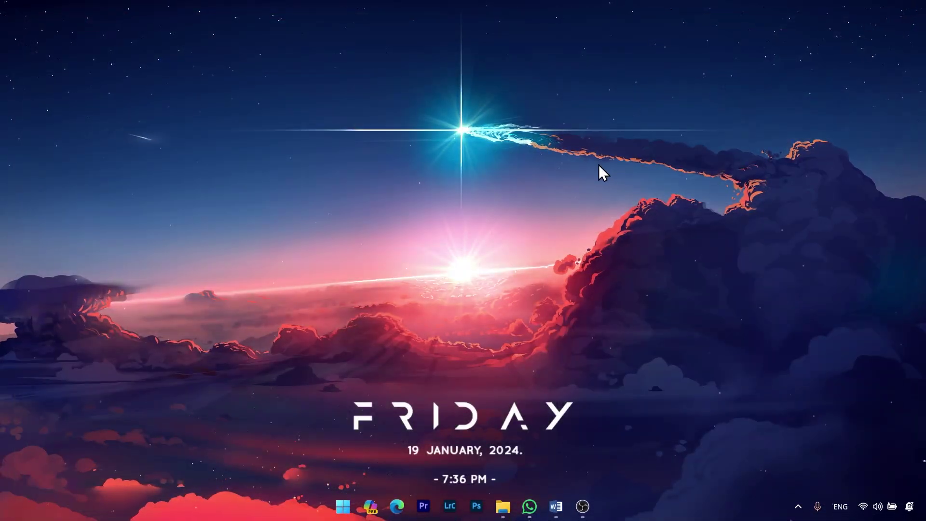